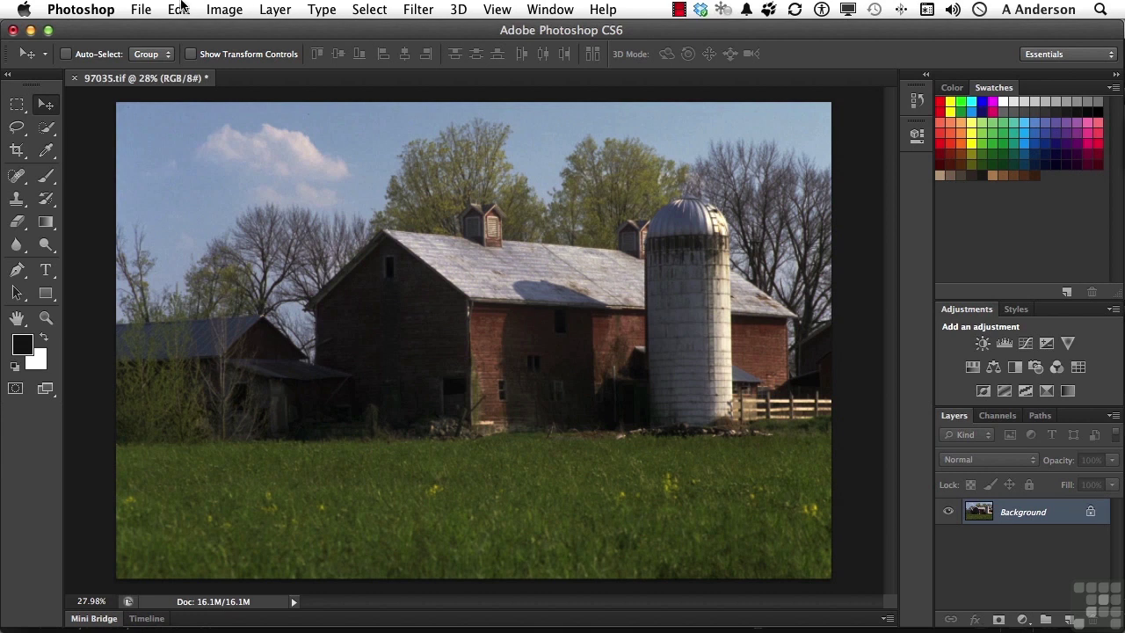
# - Check that Open uses ⌘O in the File menu, then bring up the Edit menu
pyautogui.click(146, 10)
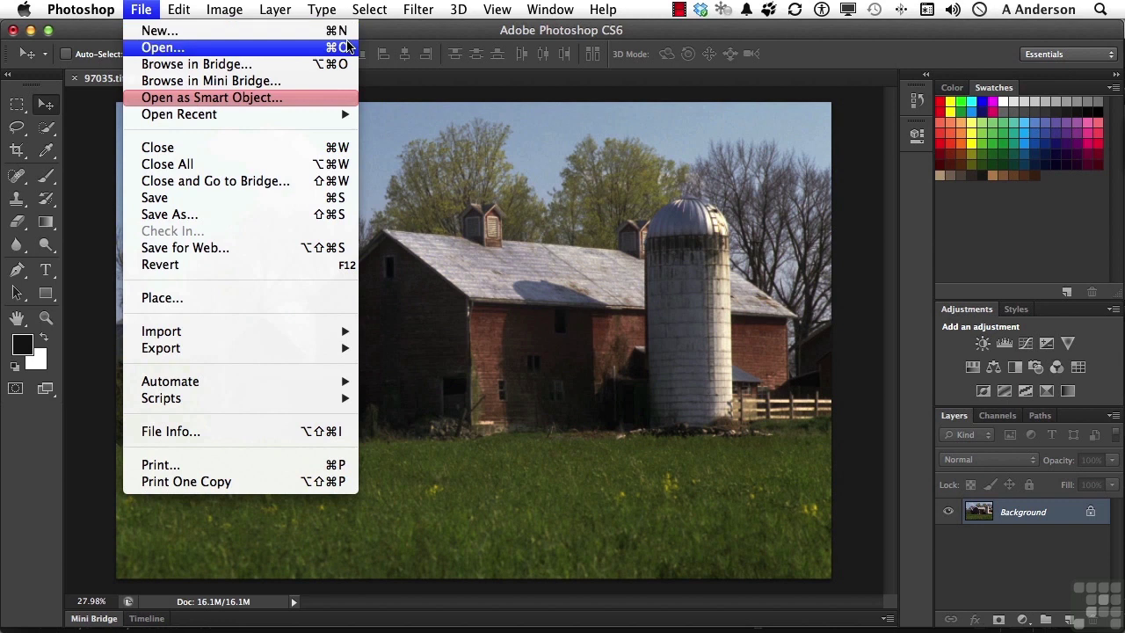
pyautogui.click(471, 170)
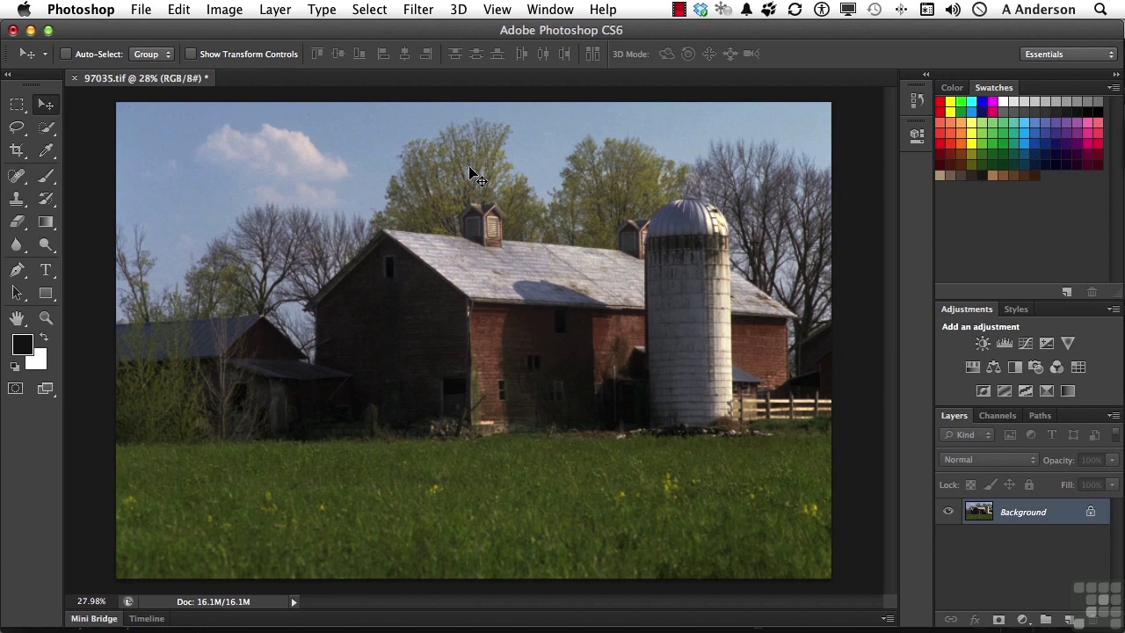
pyautogui.click(175, 8)
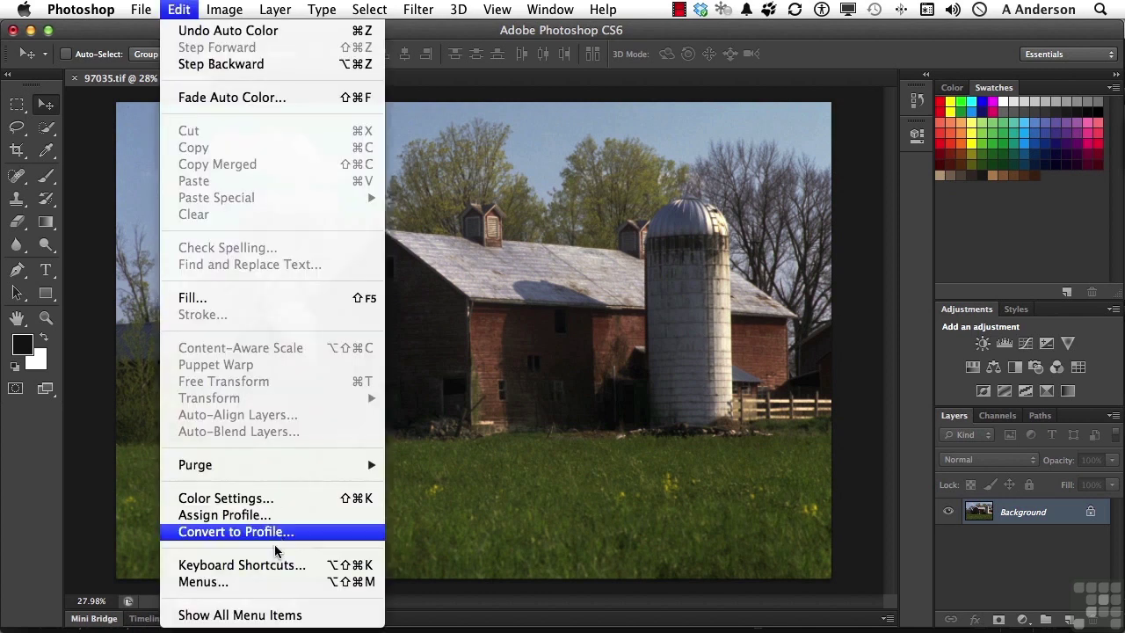
# - Open Keyboard Shortcuts for Application Menus and expand the File commands
pyautogui.click(272, 569)
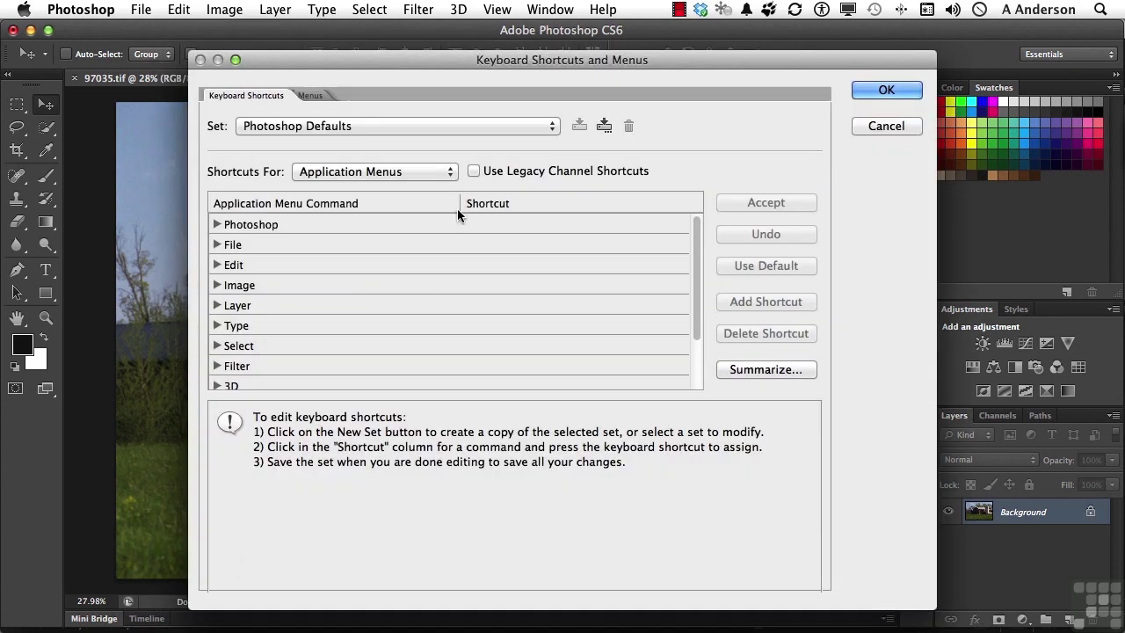
pyautogui.click(339, 173)
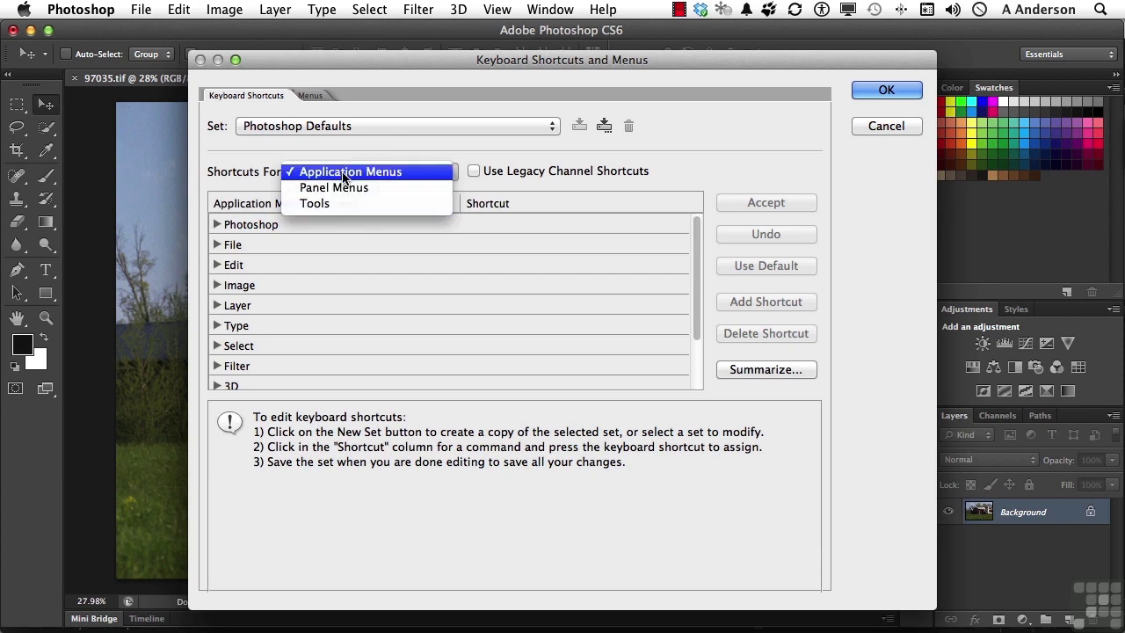
pyautogui.click(342, 174)
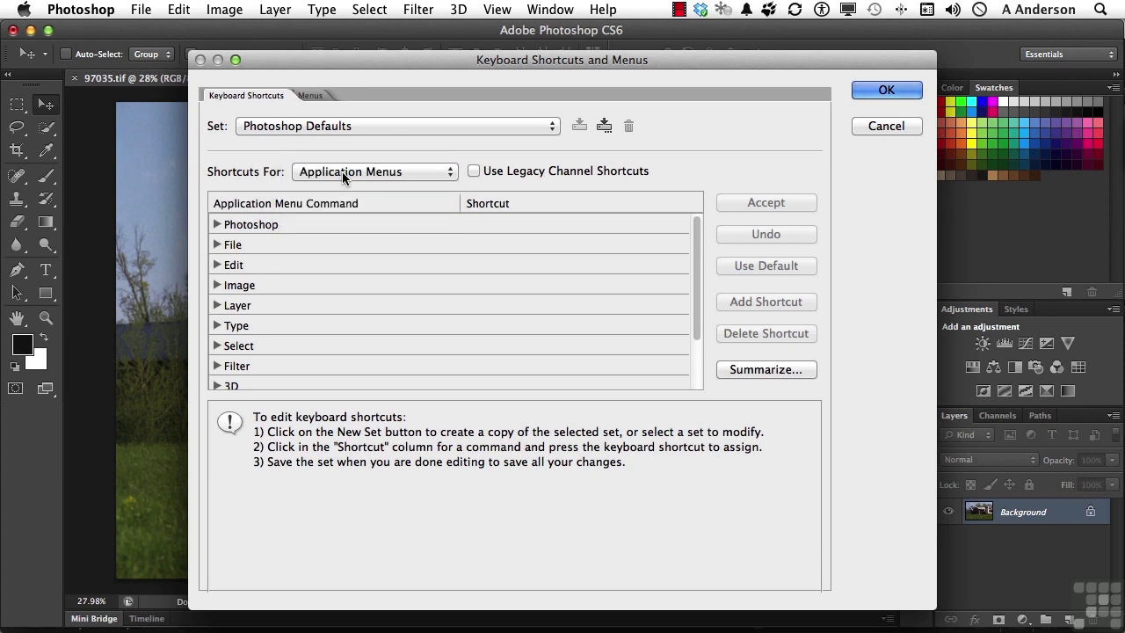
pyautogui.click(216, 246)
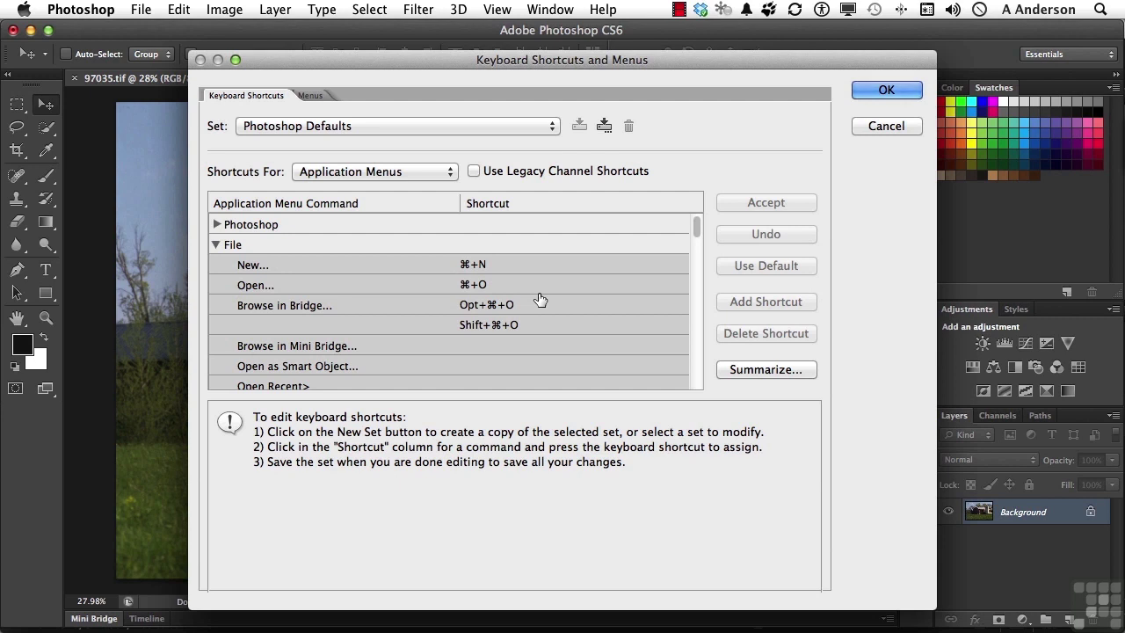
# - Hide Open in the File group on the Menus tab, then return to Keyboard Shortcuts
pyautogui.click(315, 93)
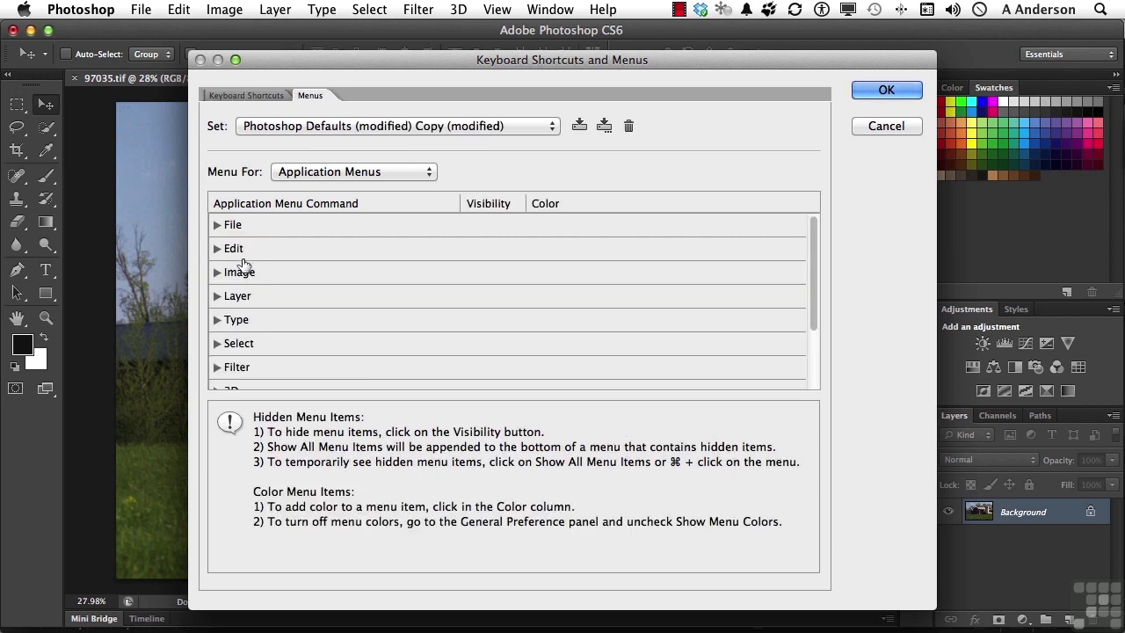
pyautogui.click(221, 230)
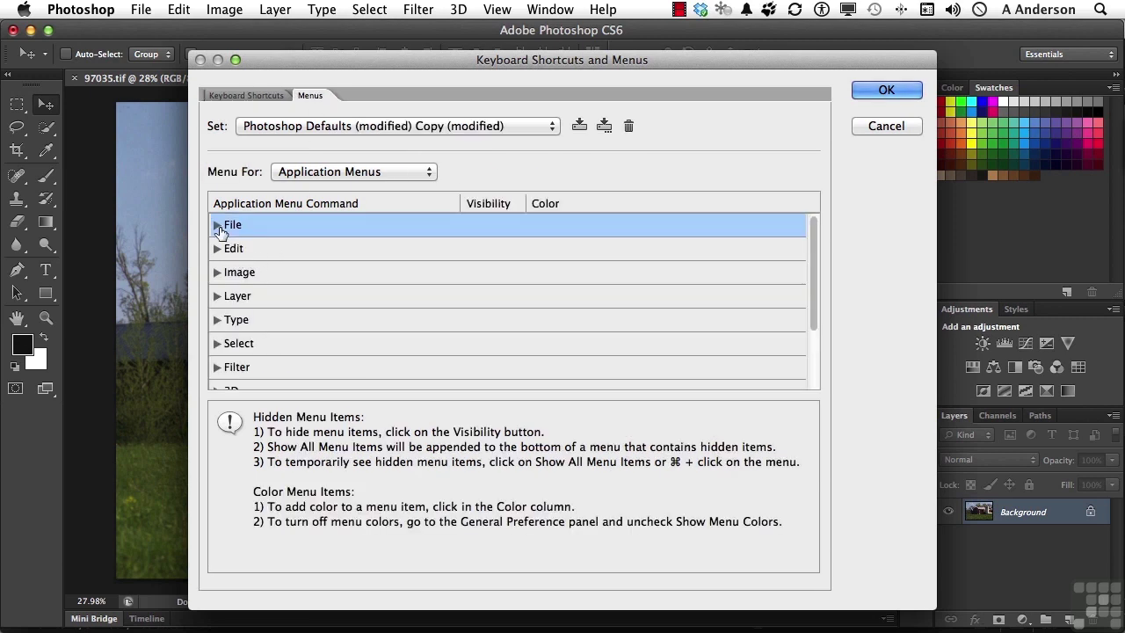
pyautogui.click(218, 226)
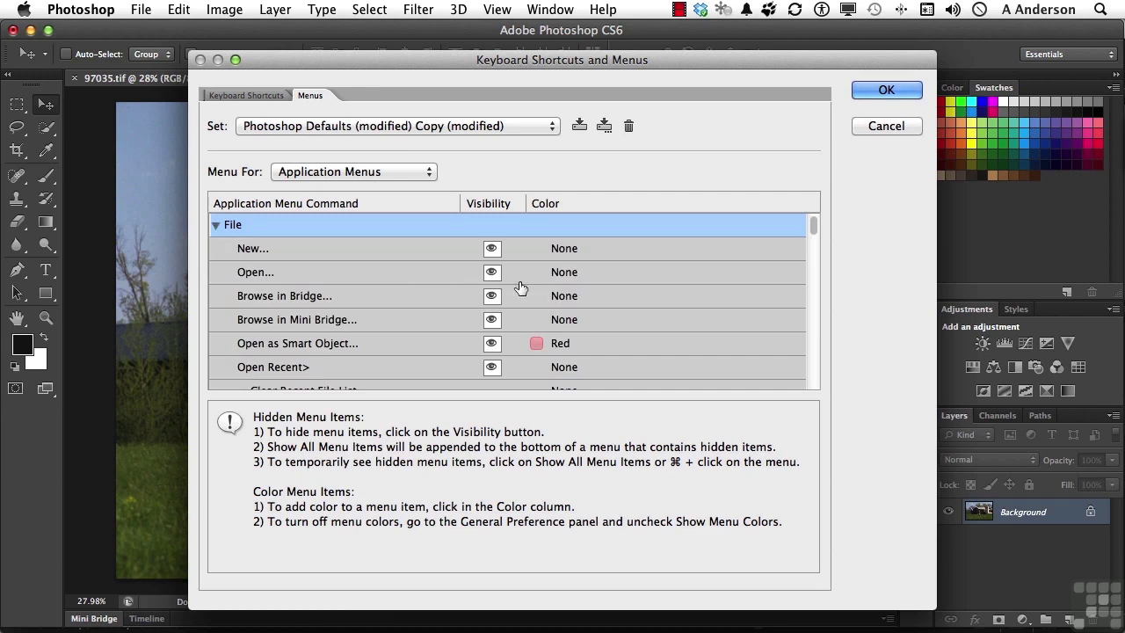
pyautogui.click(491, 273)
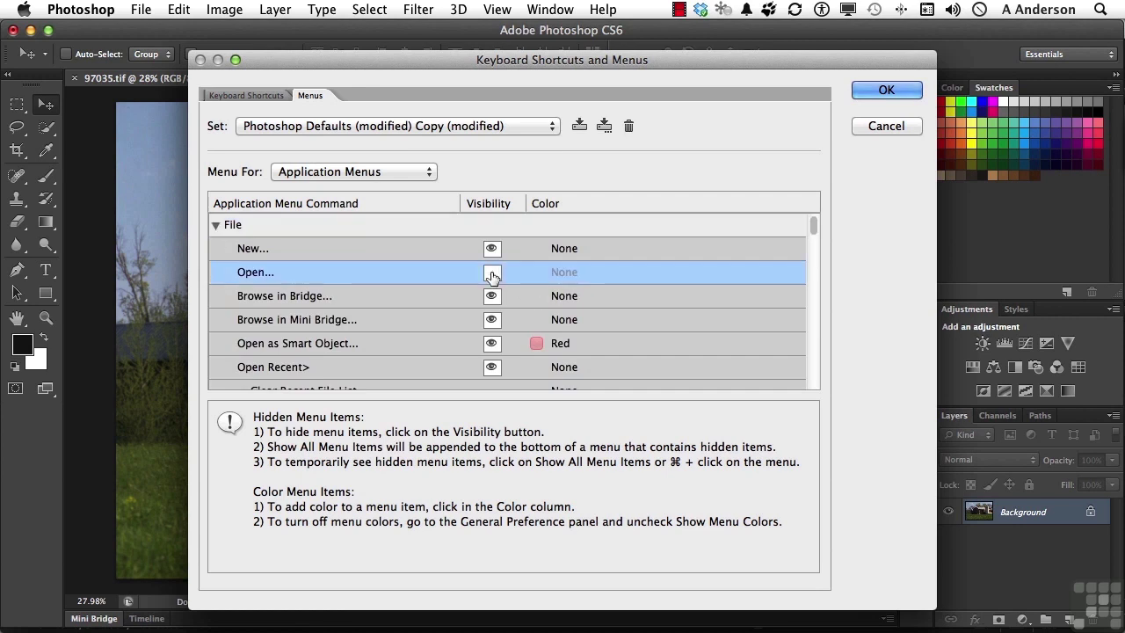
pyautogui.click(234, 96)
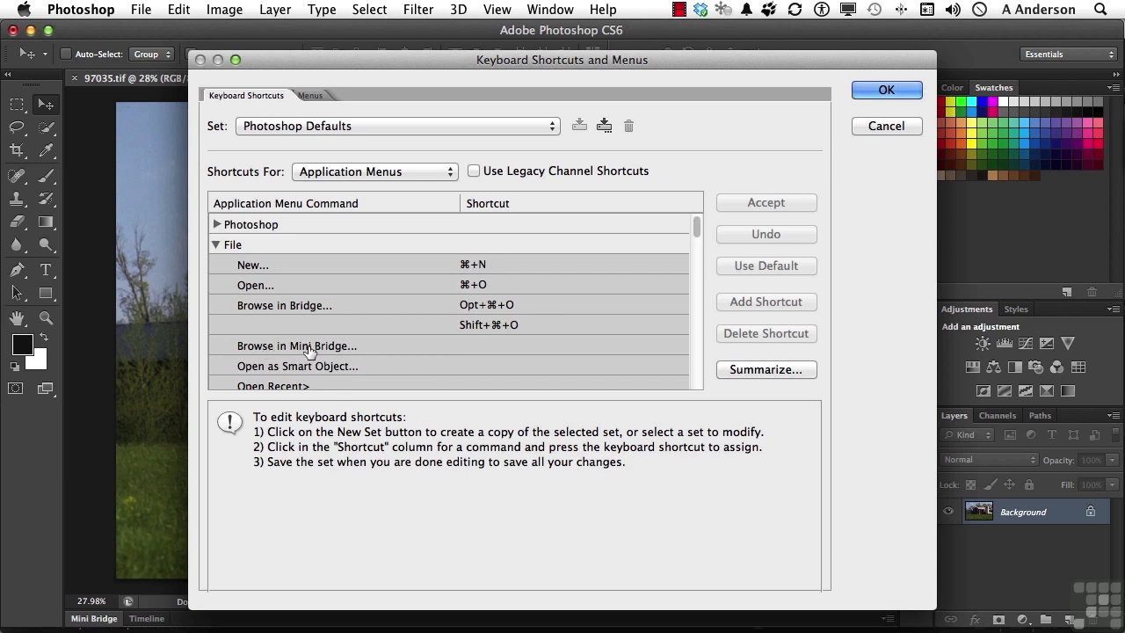
# - Assign ⌘O to Browse in Mini Bridge, removing it from Open, and save
pyautogui.click(471, 344)
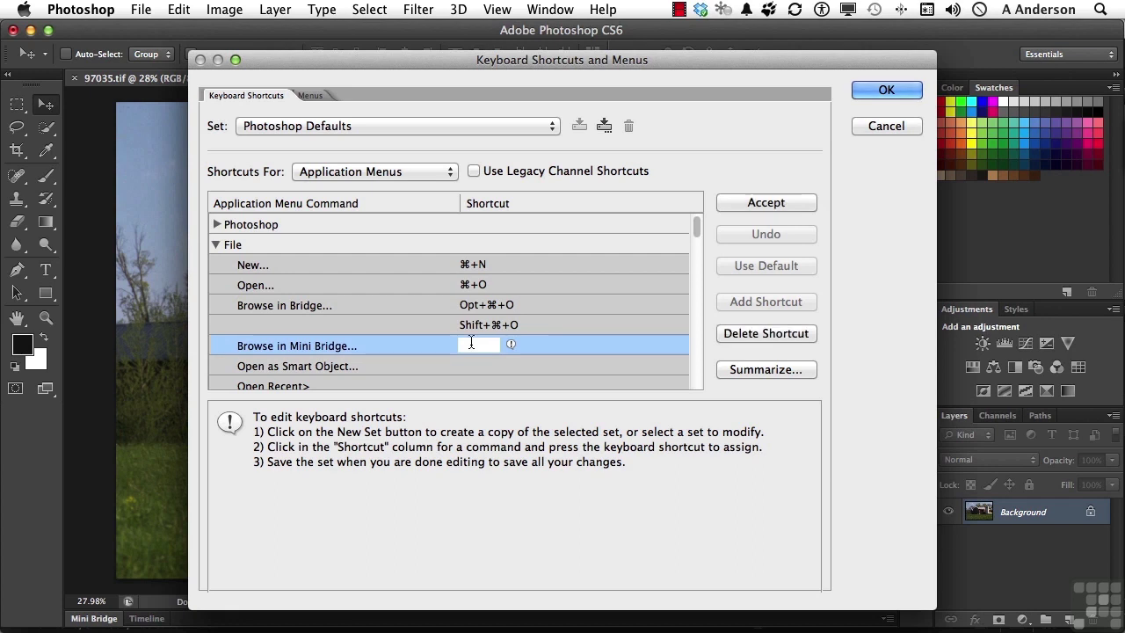
pyautogui.press('super+o')
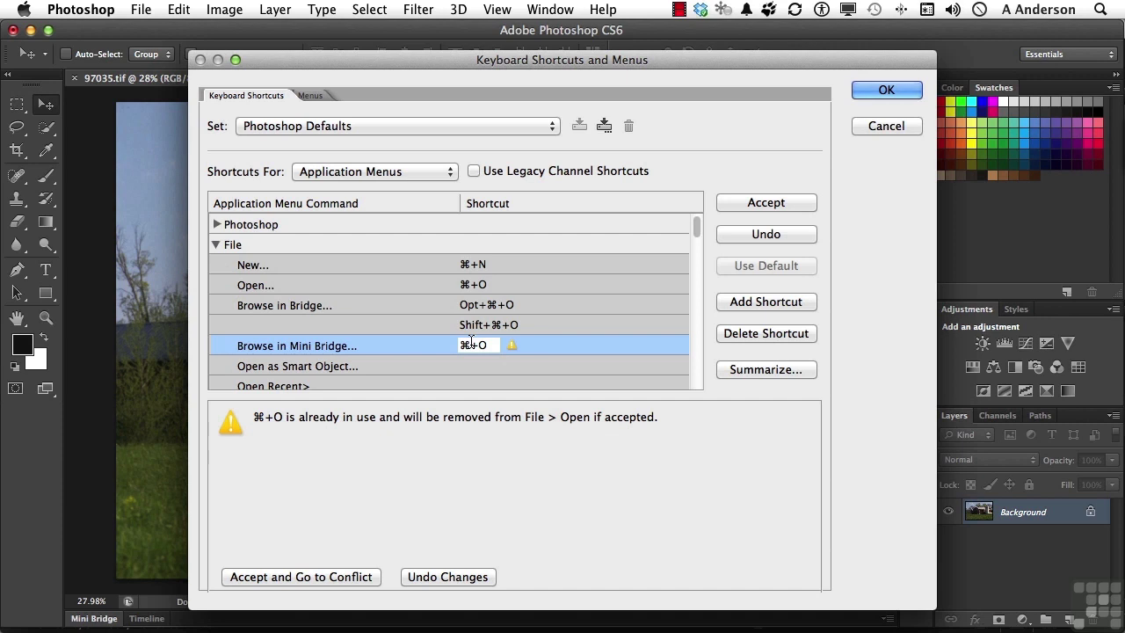
pyautogui.click(750, 206)
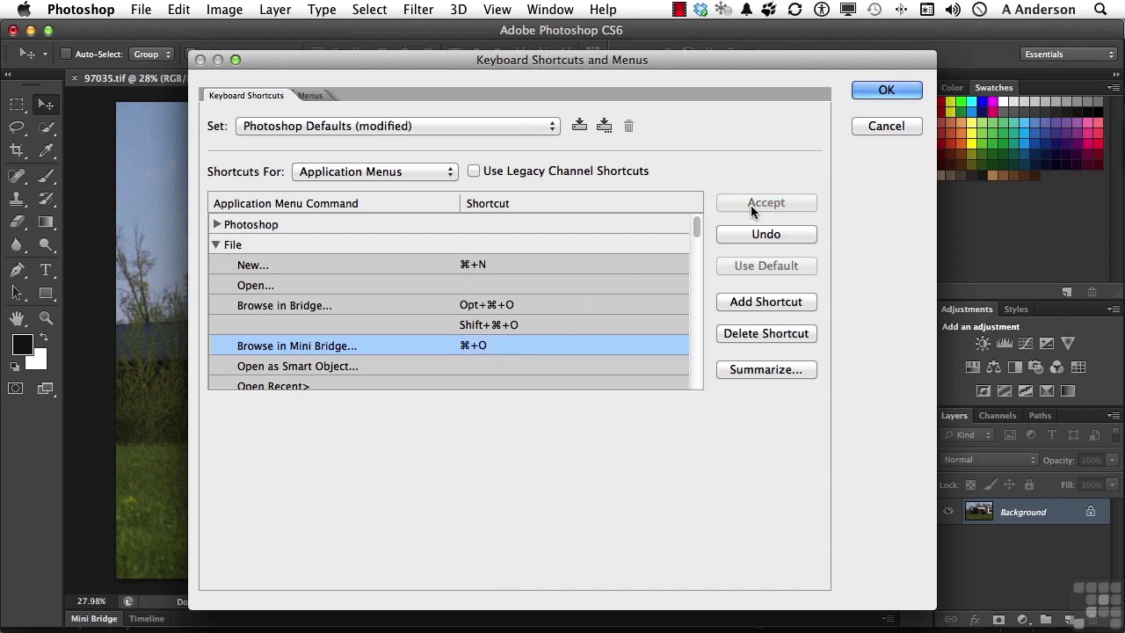
pyautogui.click(886, 89)
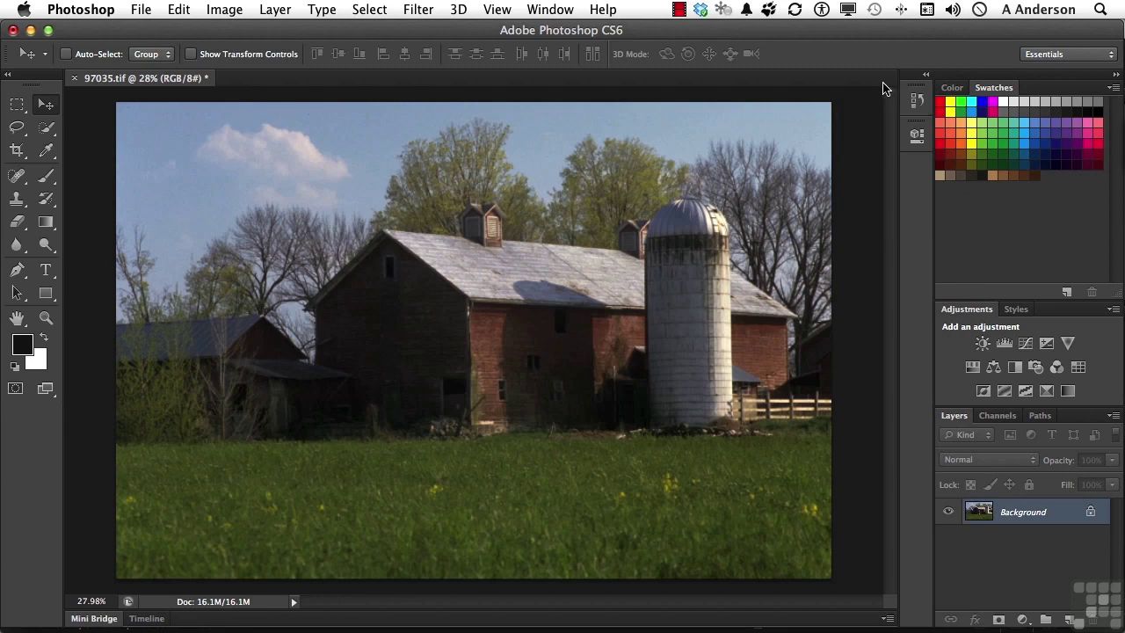
# - Verify in the File menu that Browse in Mini Bridge now shows ⌘O
pyautogui.click(158, 13)
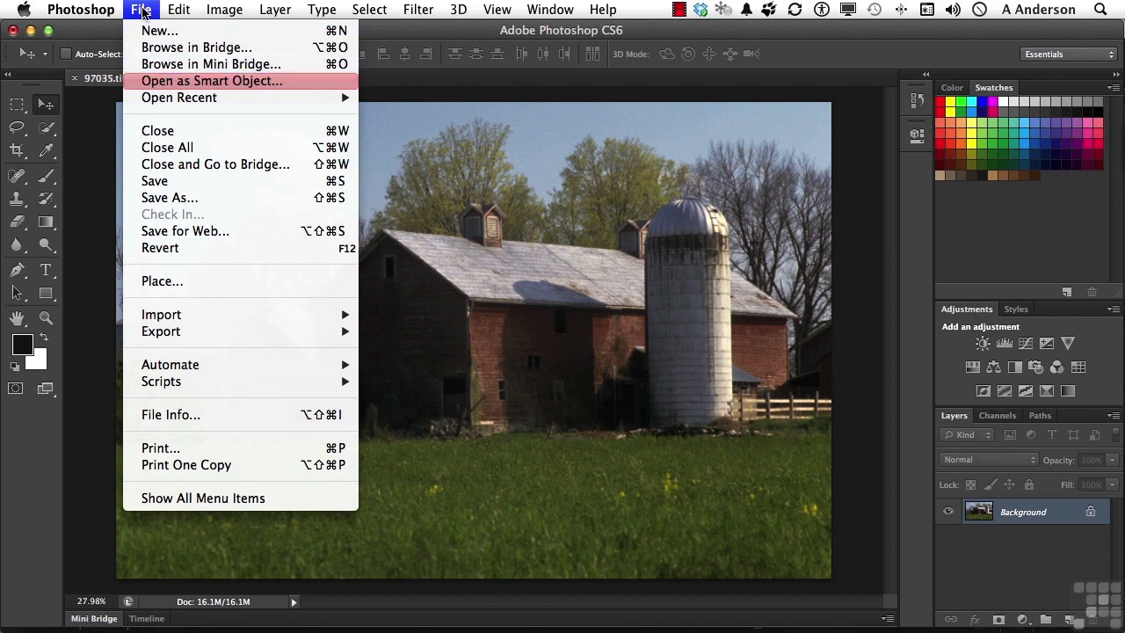
pyautogui.click(144, 11)
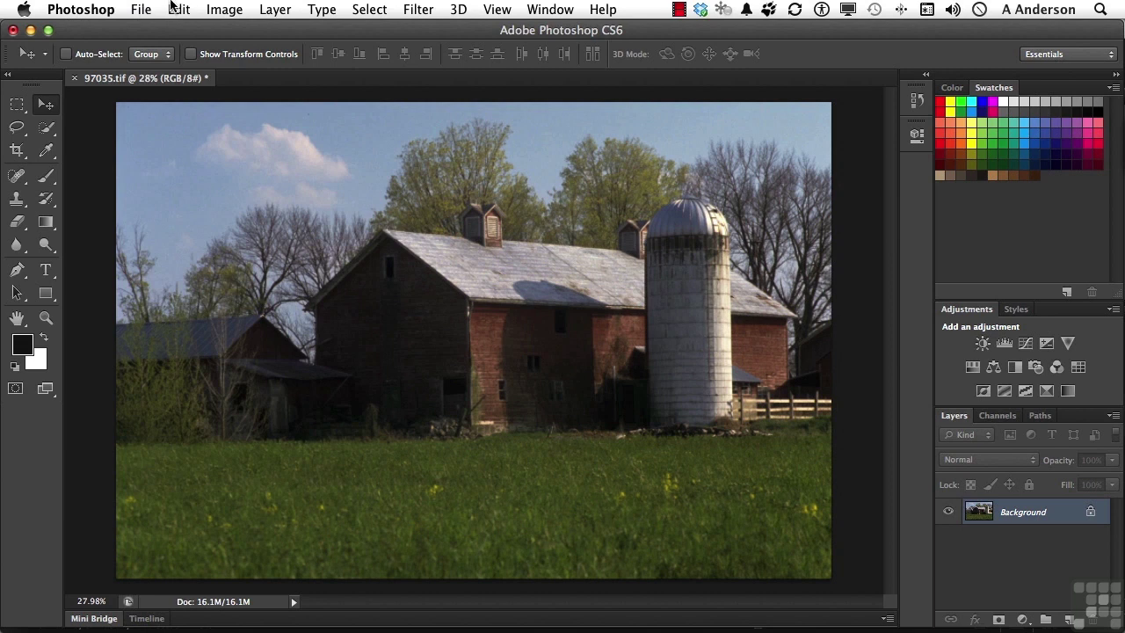
pyautogui.click(176, 9)
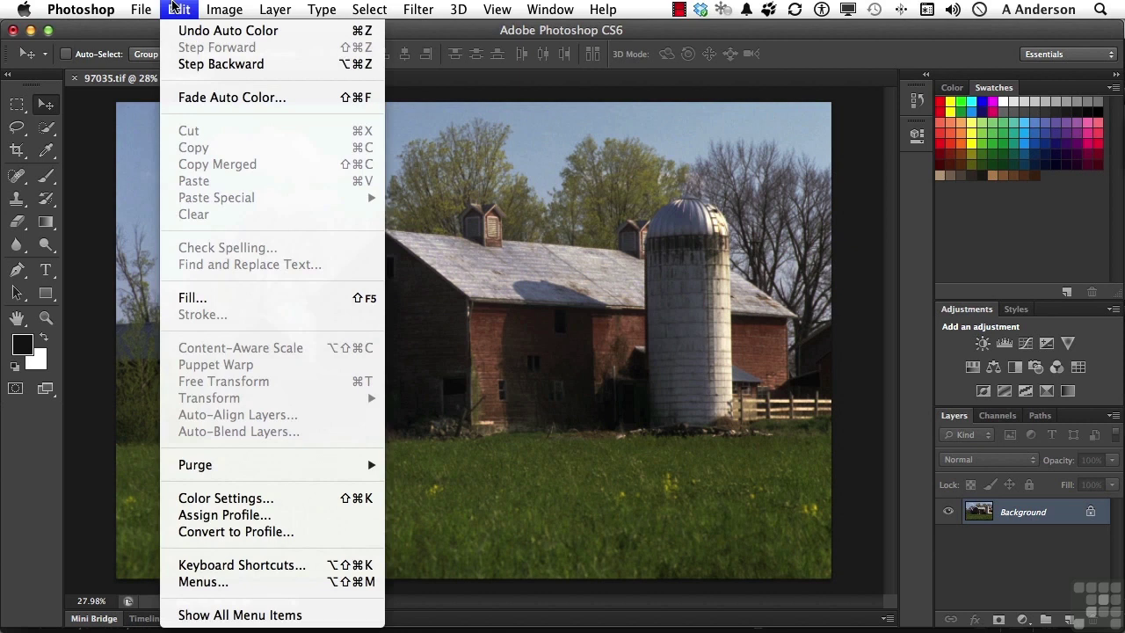
# - Reject conflicting combinations and give Place the free shortcut Control+Opt+⌘+U
pyautogui.click(262, 567)
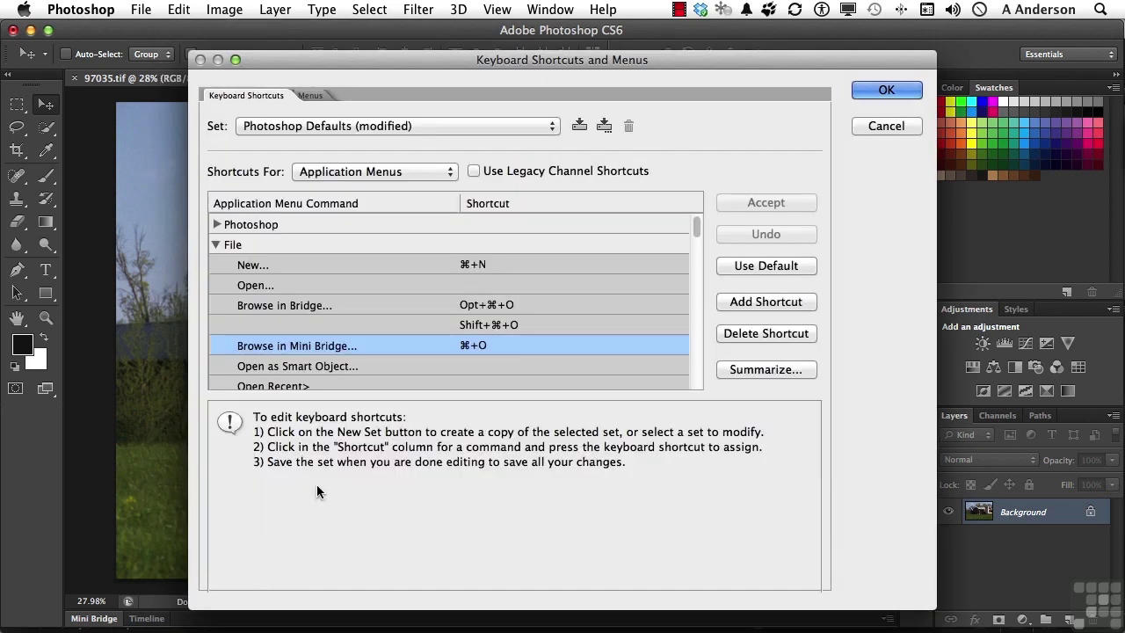
pyautogui.scroll(-8, 365, 290)
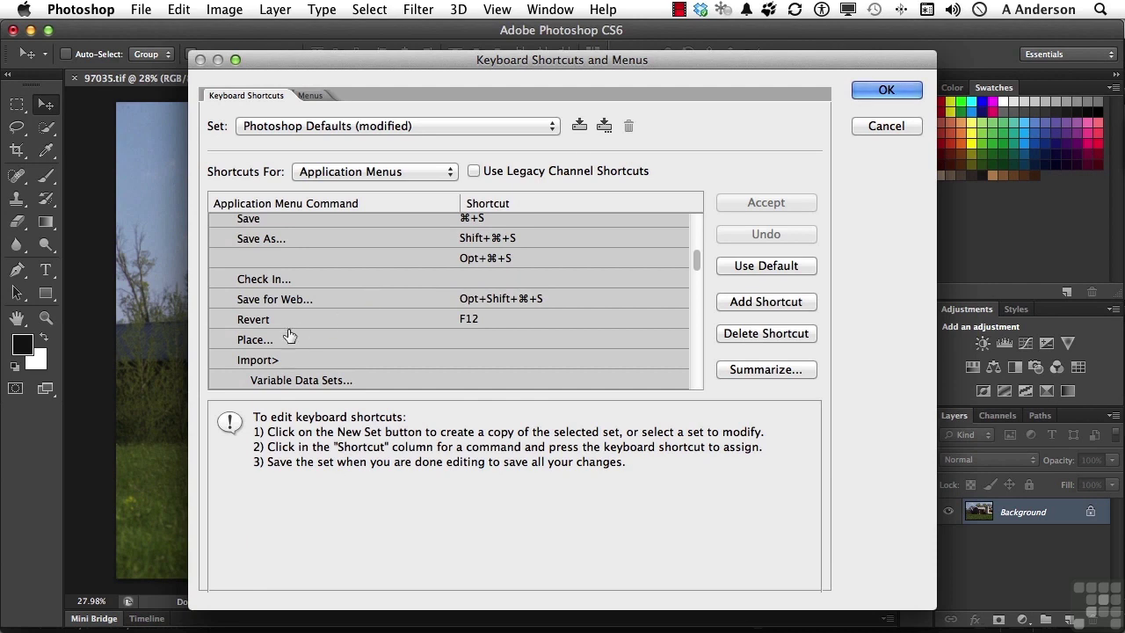
pyautogui.click(490, 342)
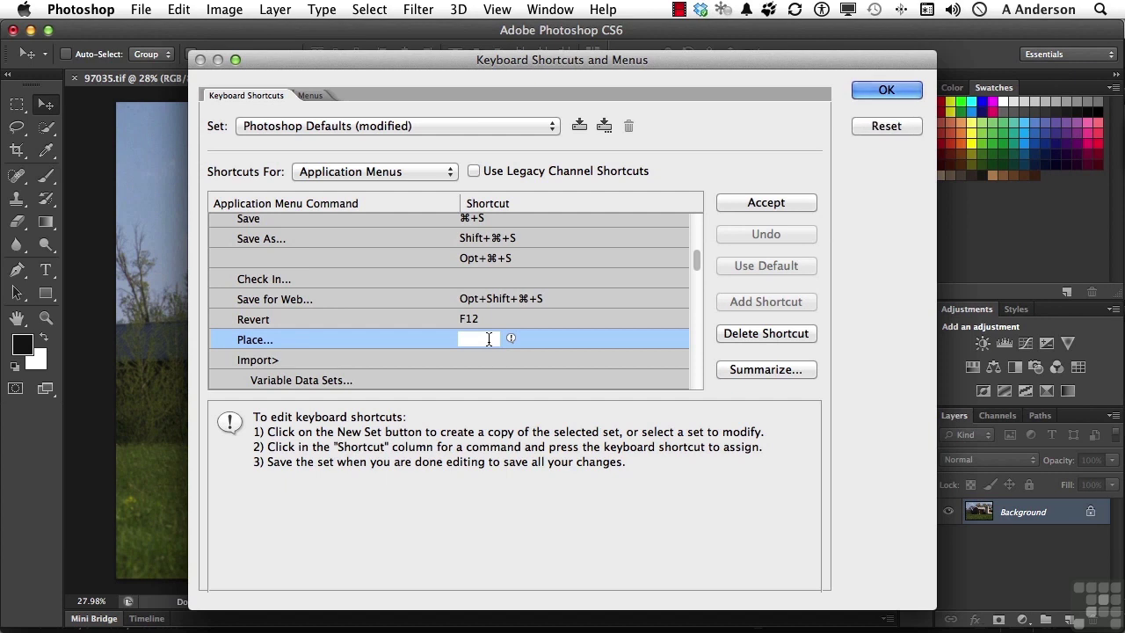
pyautogui.press('alt+shift+super+f')
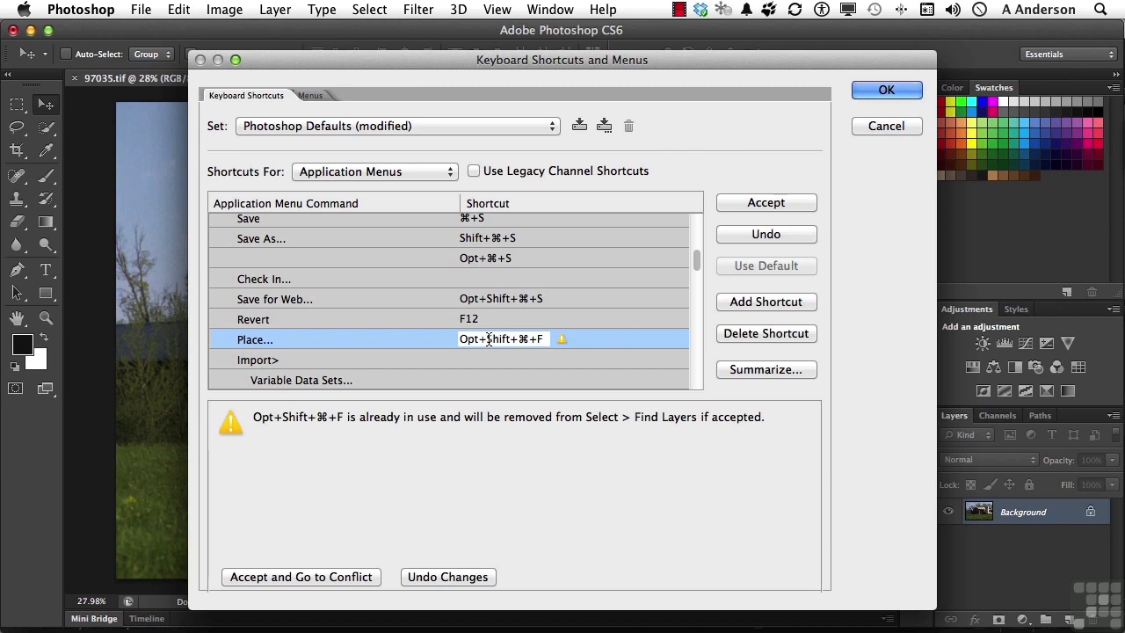
pyautogui.press('BackSpace')
pyautogui.press('alt')
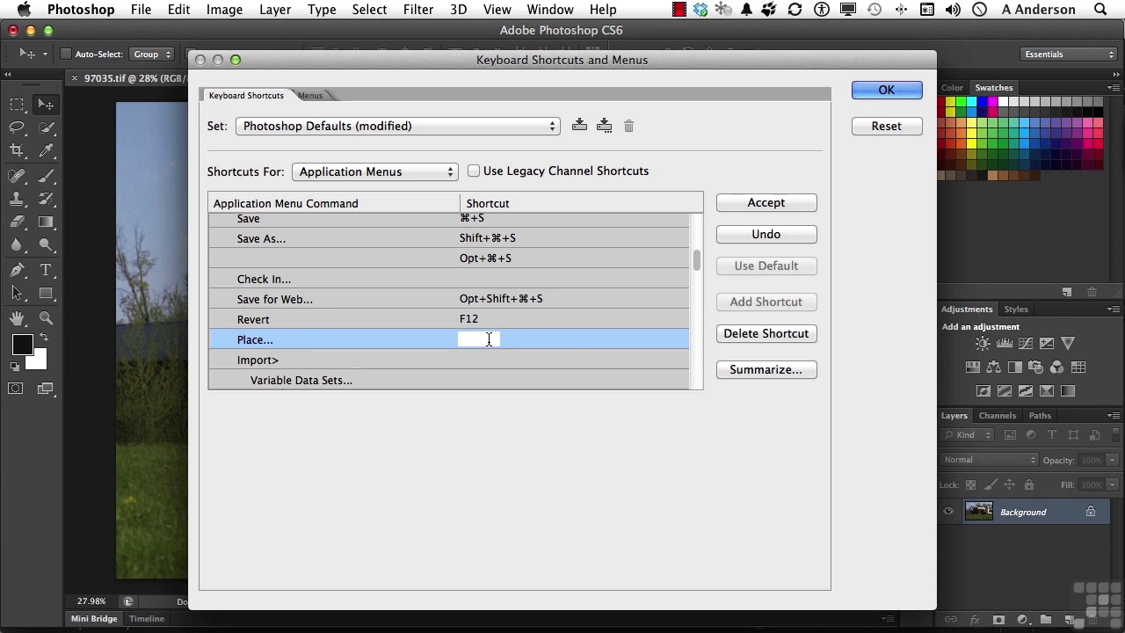
pyautogui.press('alt+shift+super+i')
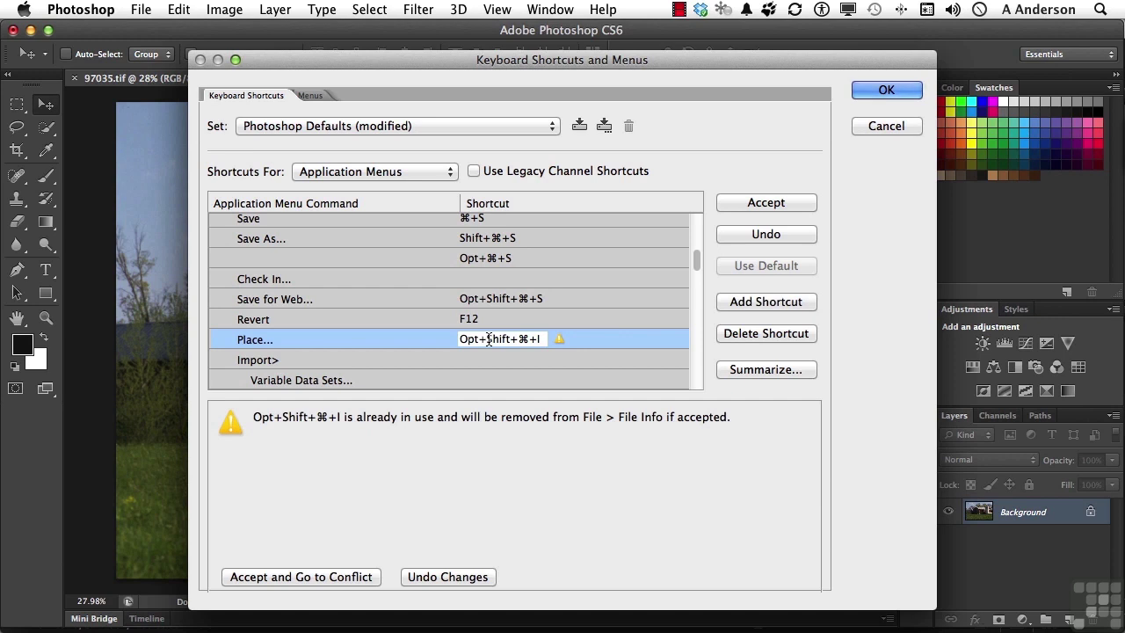
pyautogui.press('BackSpace')
pyautogui.press('ctrl+alt+super+u')
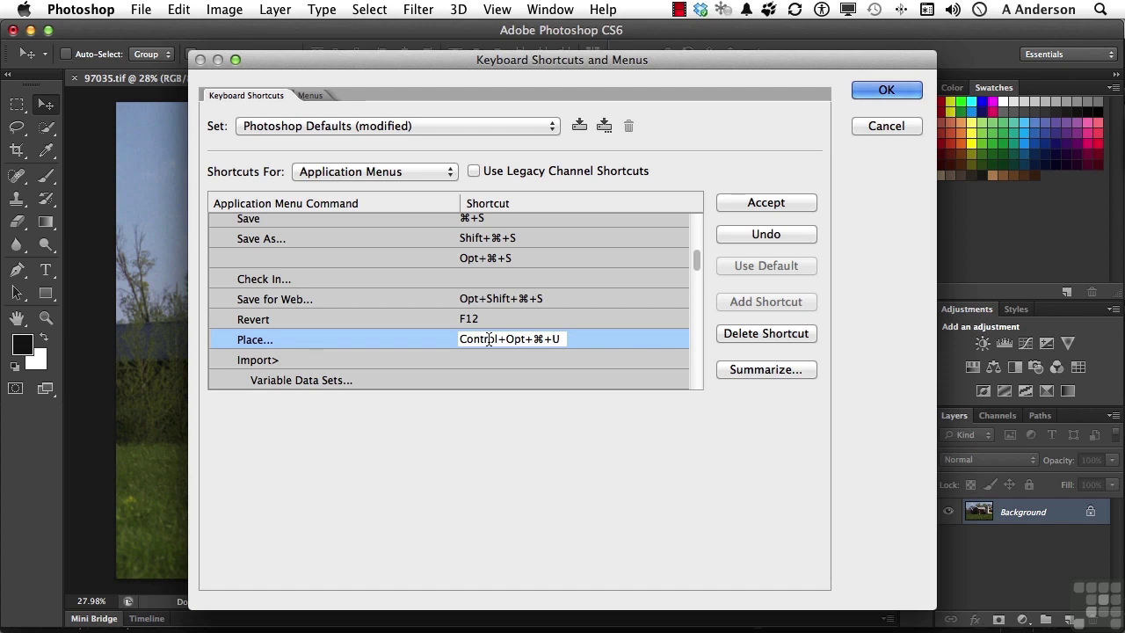
pyautogui.press('Return')
pyautogui.click(348, 126)
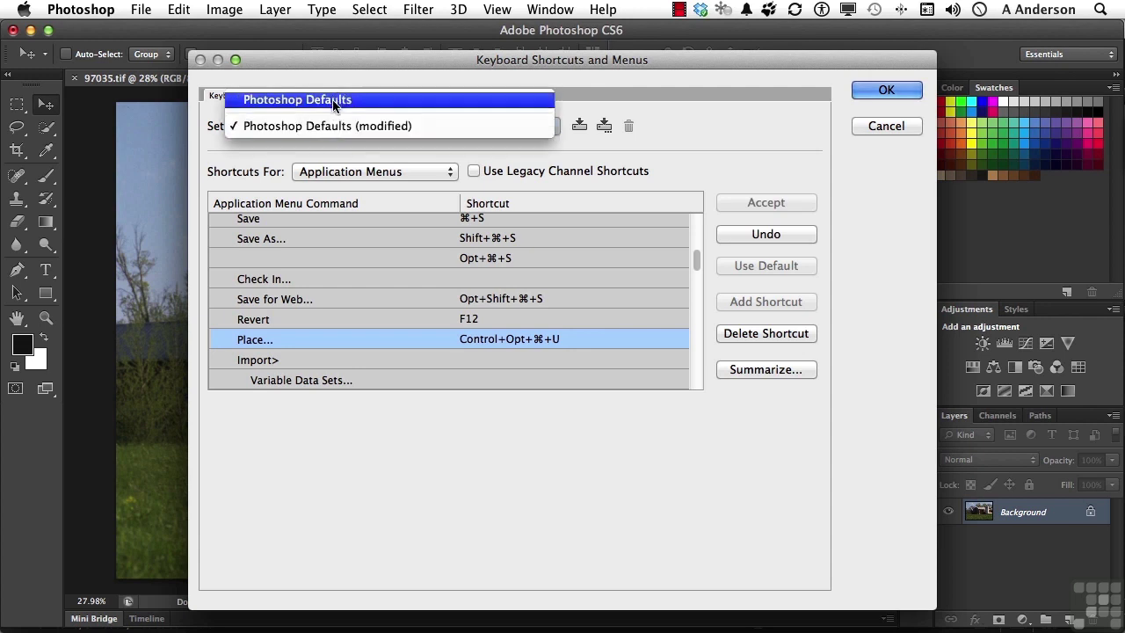
pyautogui.click(333, 126)
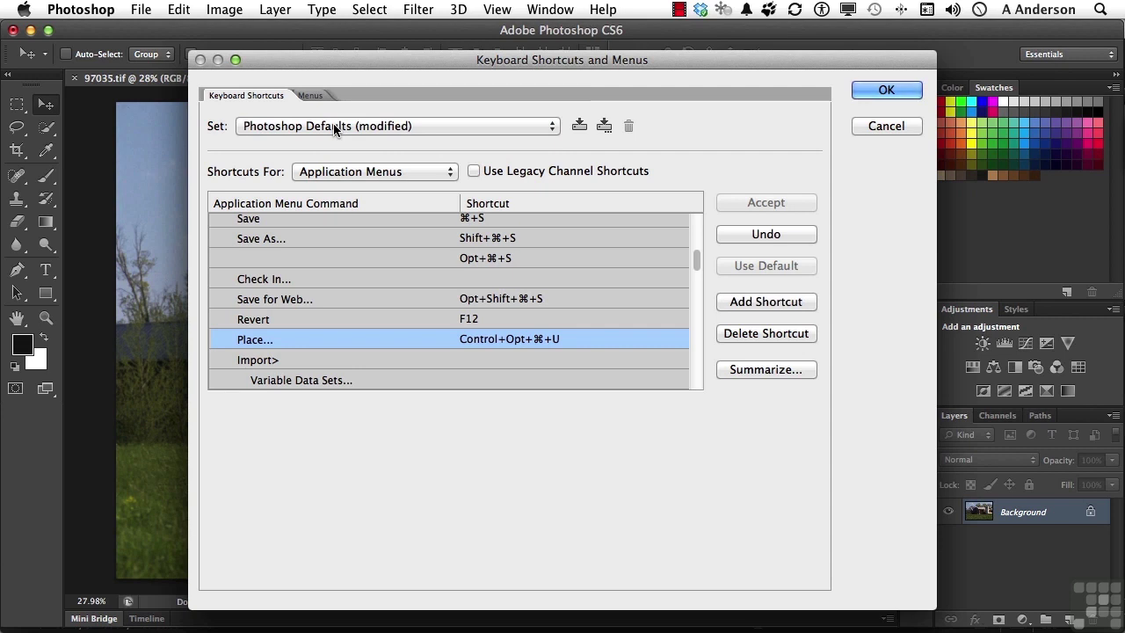
# - Export a shortcut summary, review it in TextEdit, and close the document
pyautogui.click(746, 370)
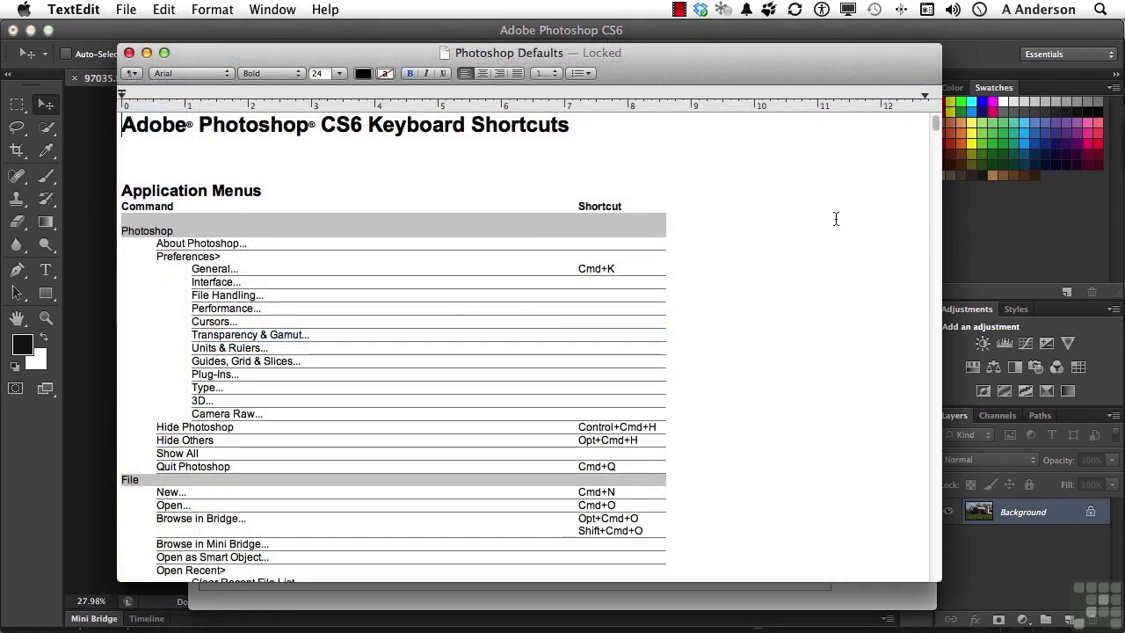
pyautogui.scroll(-10, 836, 219)
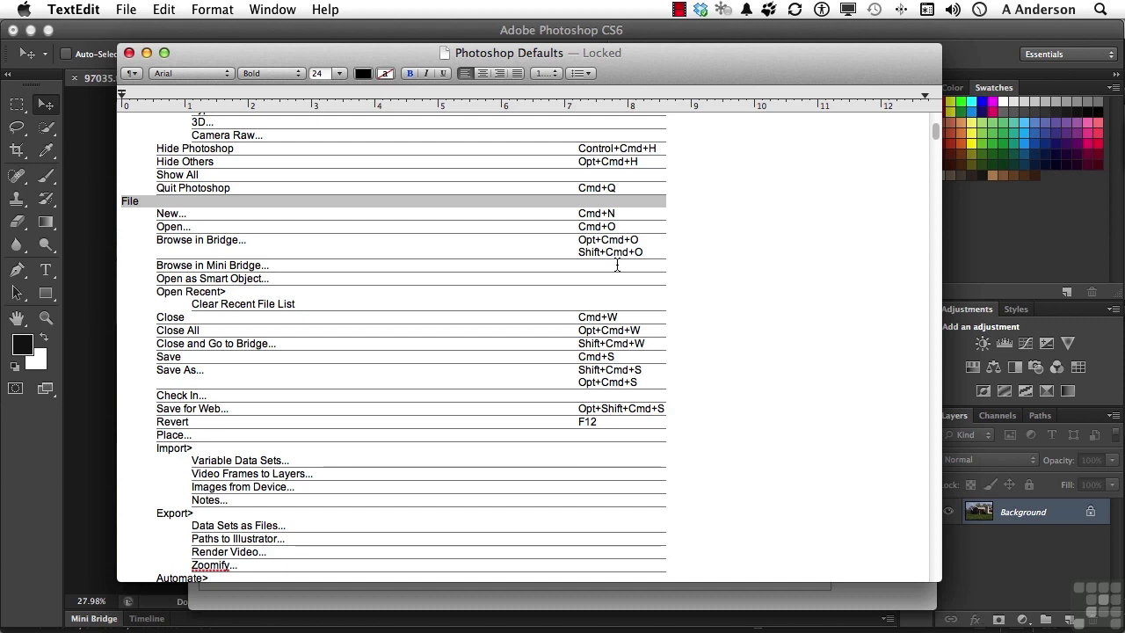
pyautogui.click(129, 54)
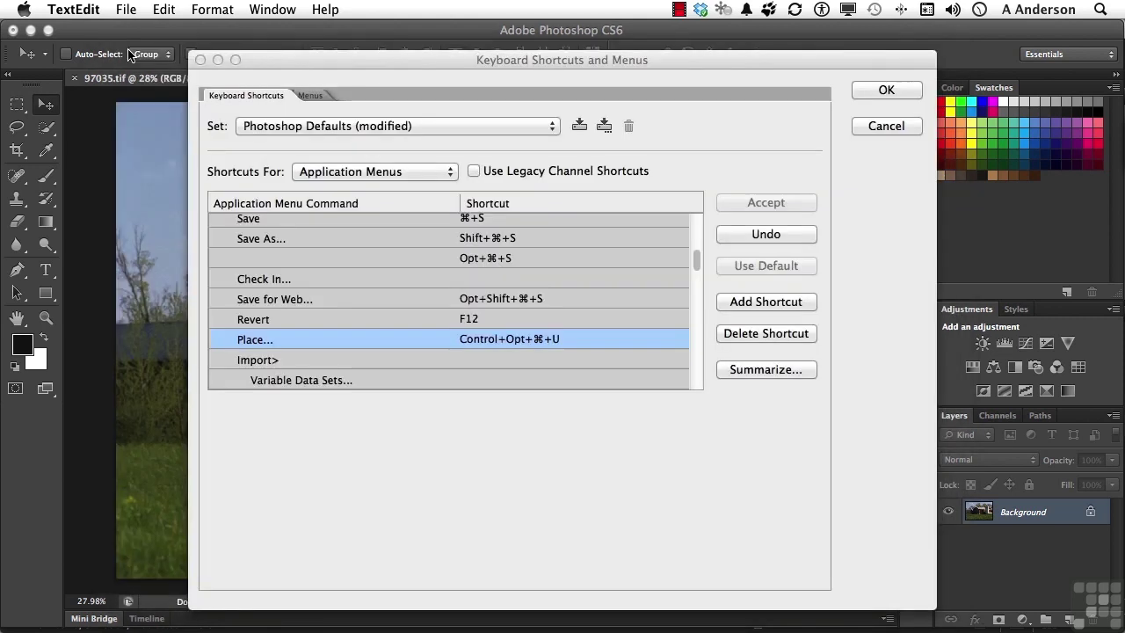